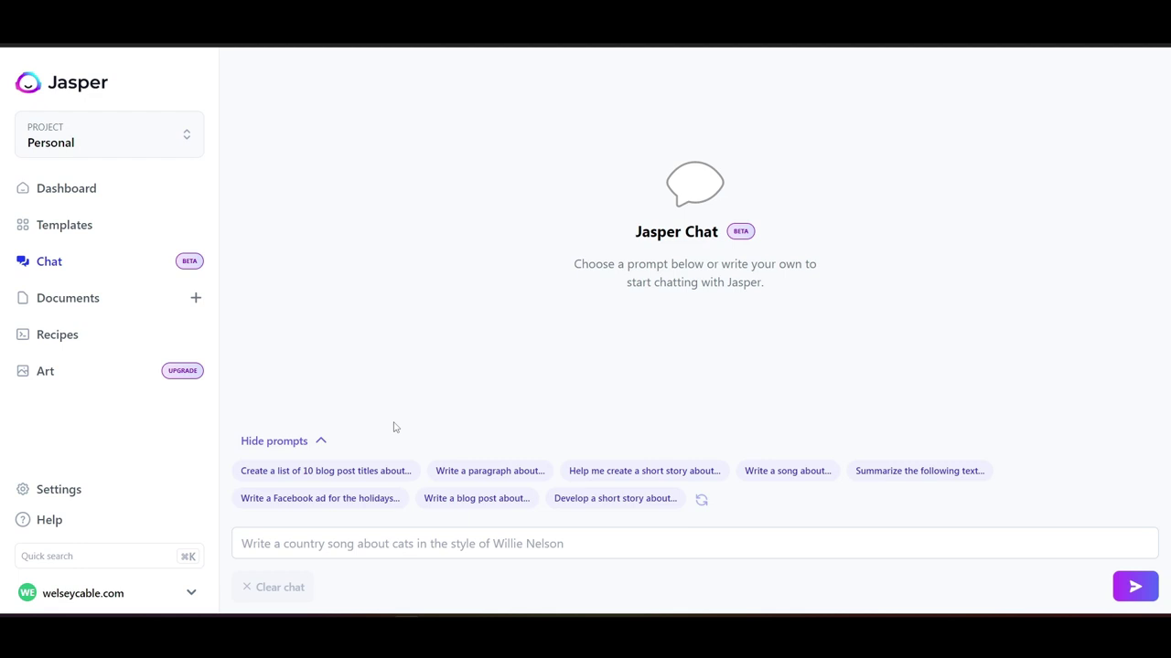
# Step: Ask Jasper 'What are 10 things I can do today to help me grow my youtube channel?' and read the tips
pyautogui.click(542, 545)
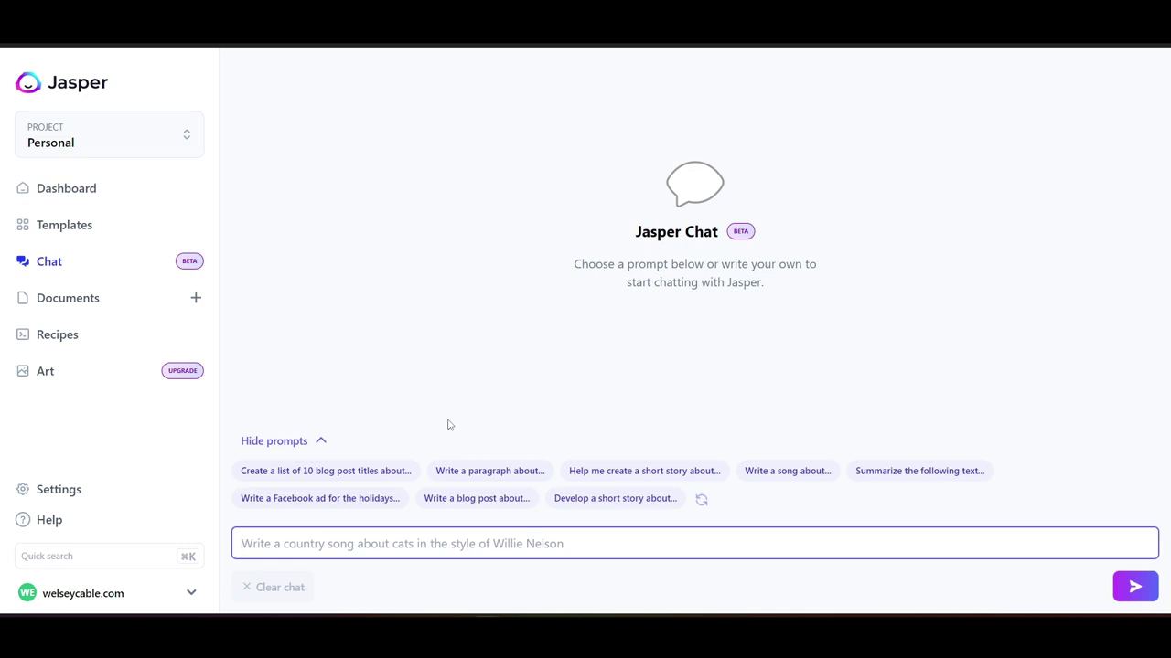
pyautogui.write('What are')
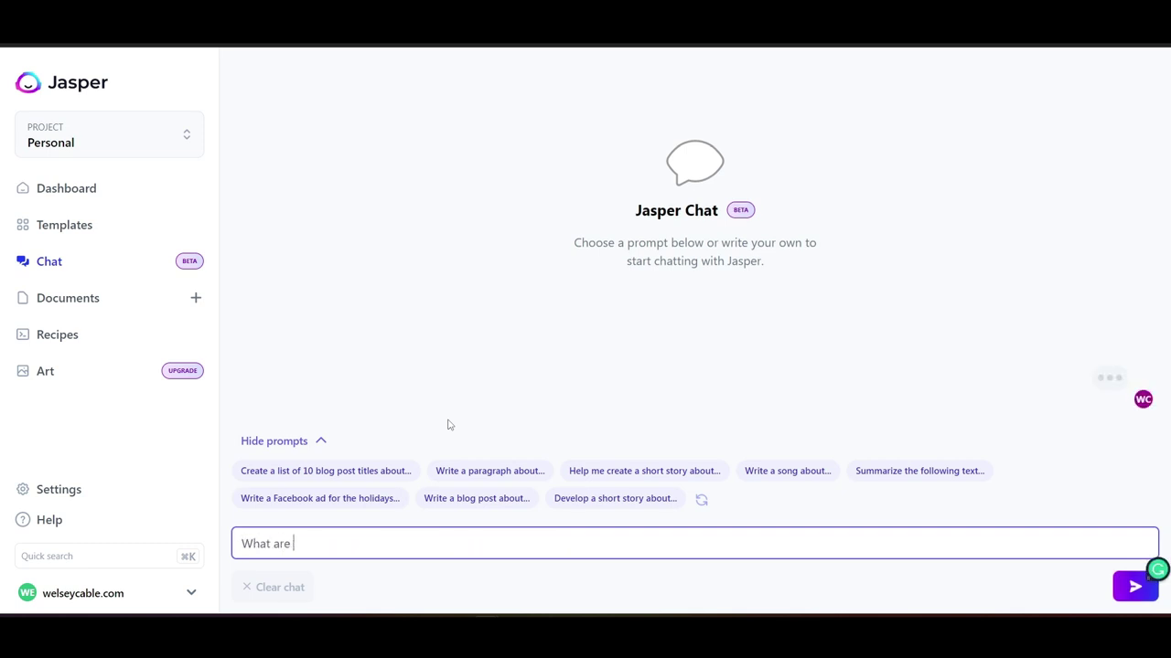
pyautogui.write(' 10 th')
pyautogui.write('ings I can')
pyautogui.write(' do today to')
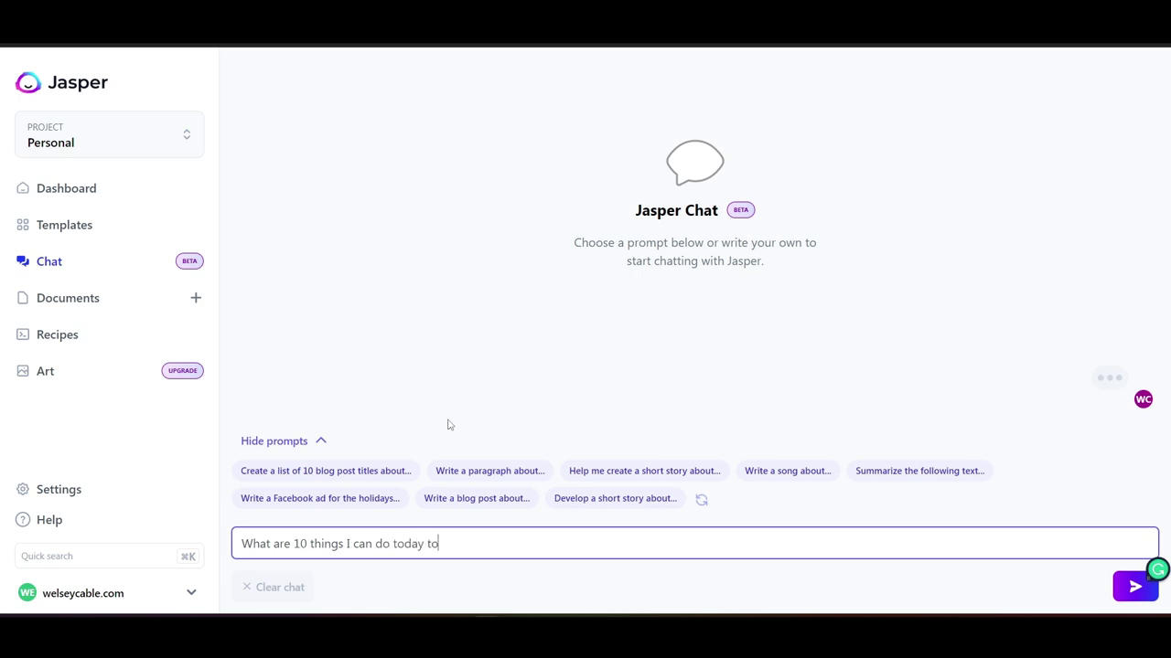
pyautogui.write(' help me g')
pyautogui.write('row my you')
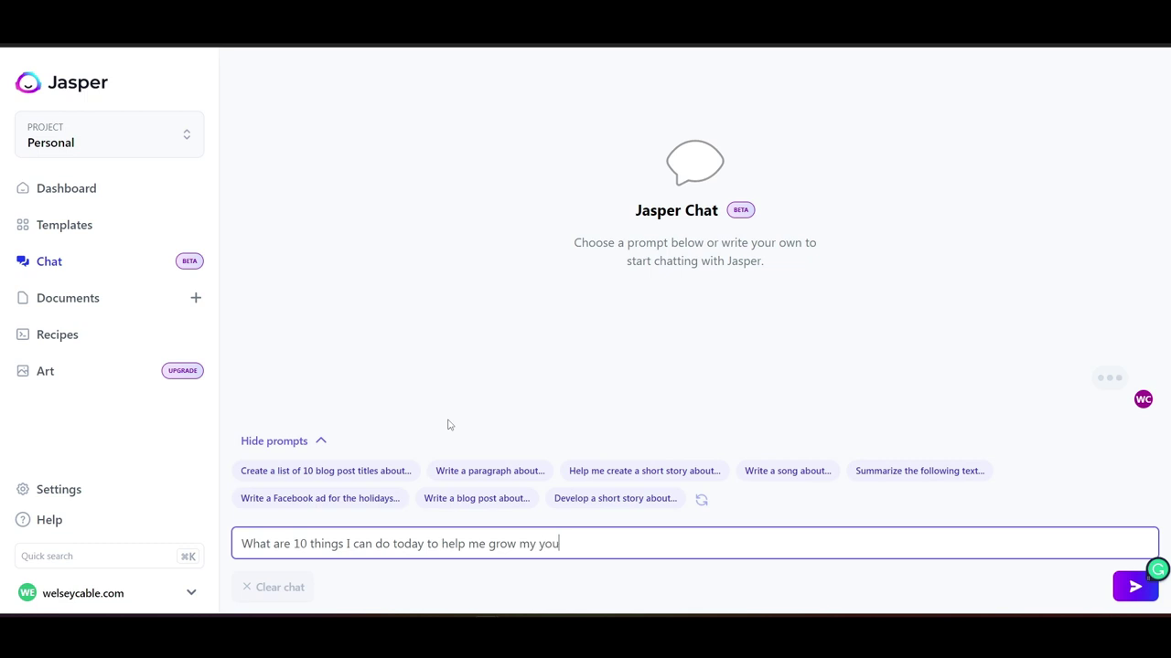
pyautogui.write('tube chann')
pyautogui.write('el?')
pyautogui.press('Return')
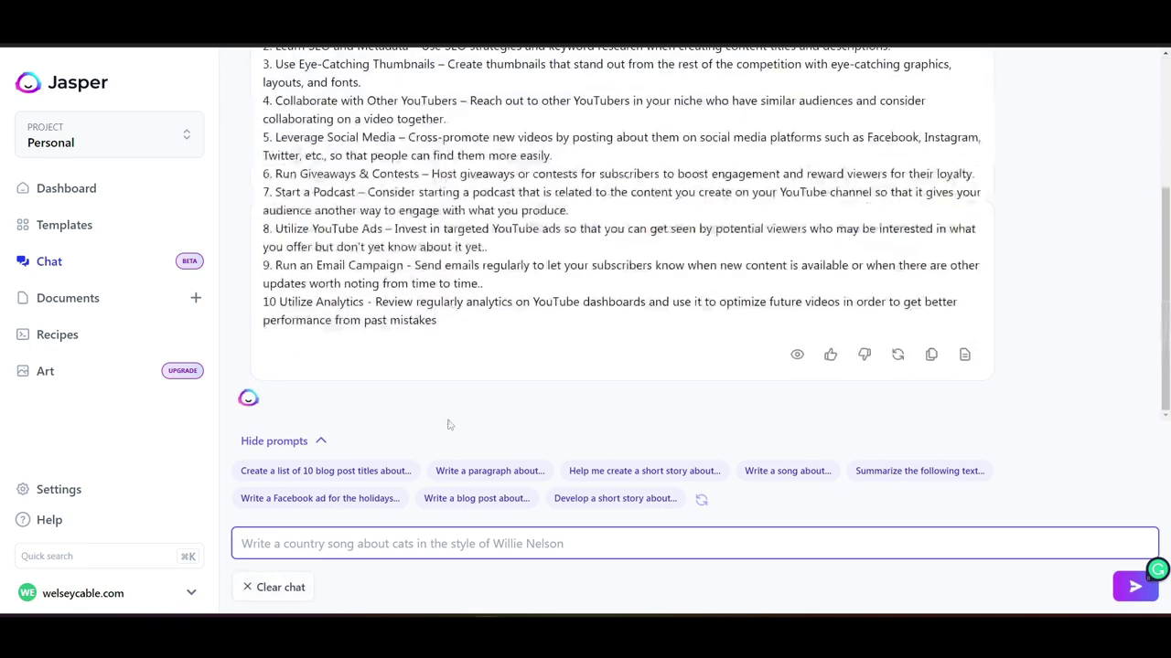
pyautogui.scroll(2, 548, 393)
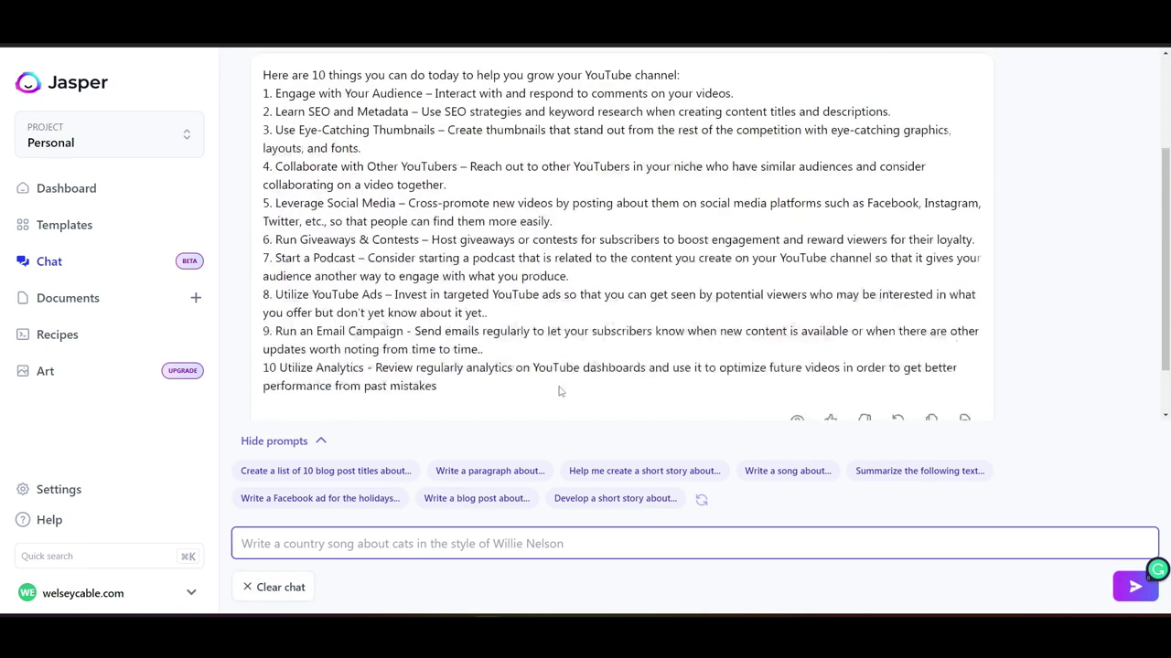
pyautogui.scroll(2, 631, 384)
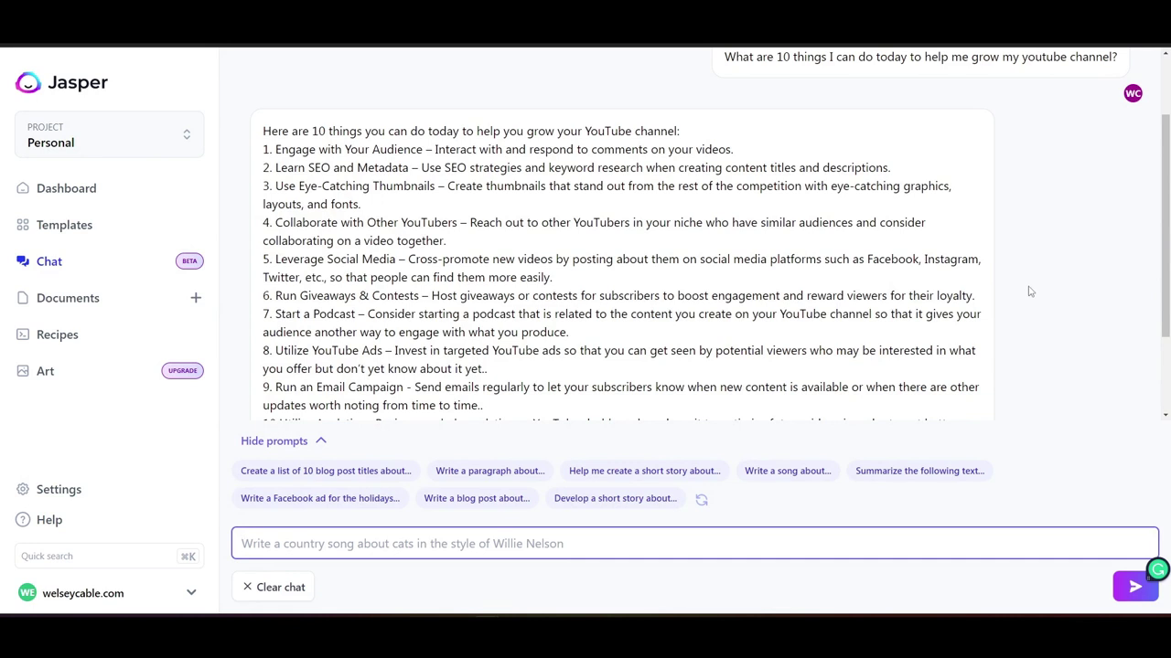
pyautogui.scroll(-1, 966, 222)
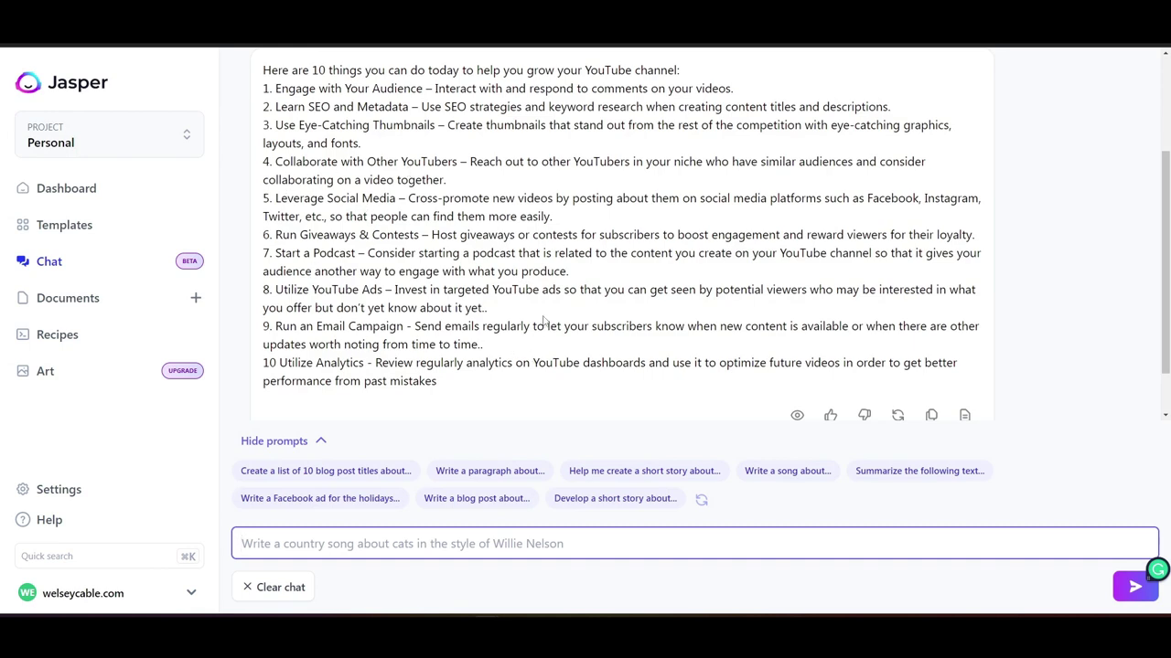
pyautogui.scroll(1, 540, 329)
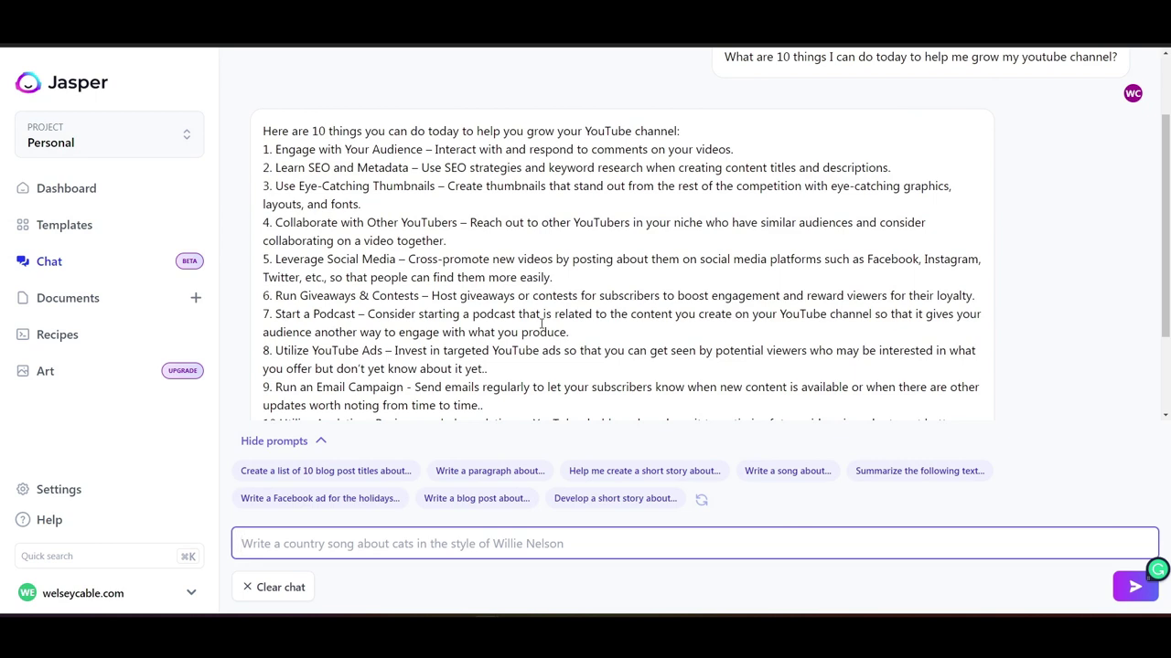
pyautogui.scroll(-2, 577, 299)
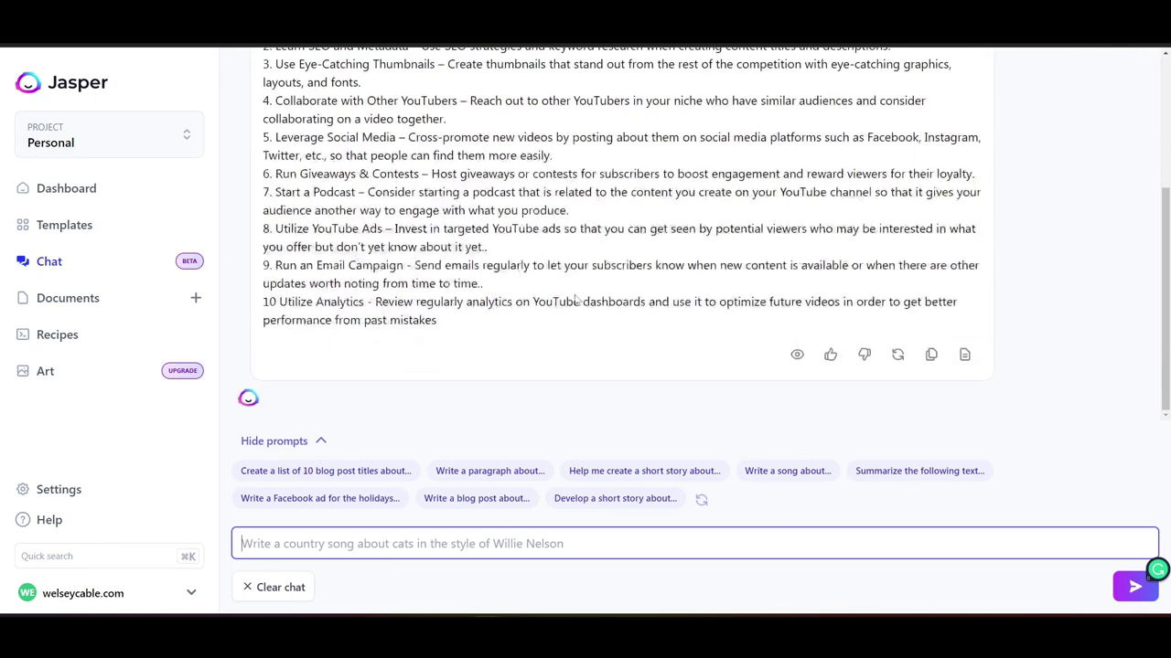
pyautogui.scroll(1, 574, 298)
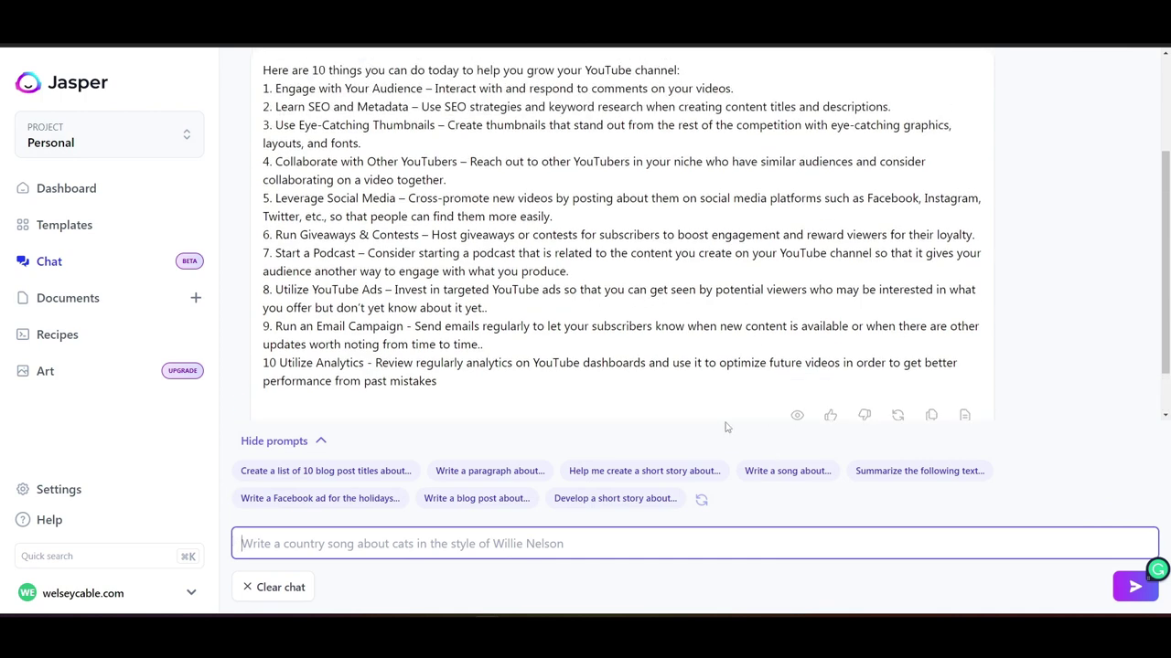
pyautogui.scroll(-1, 837, 394)
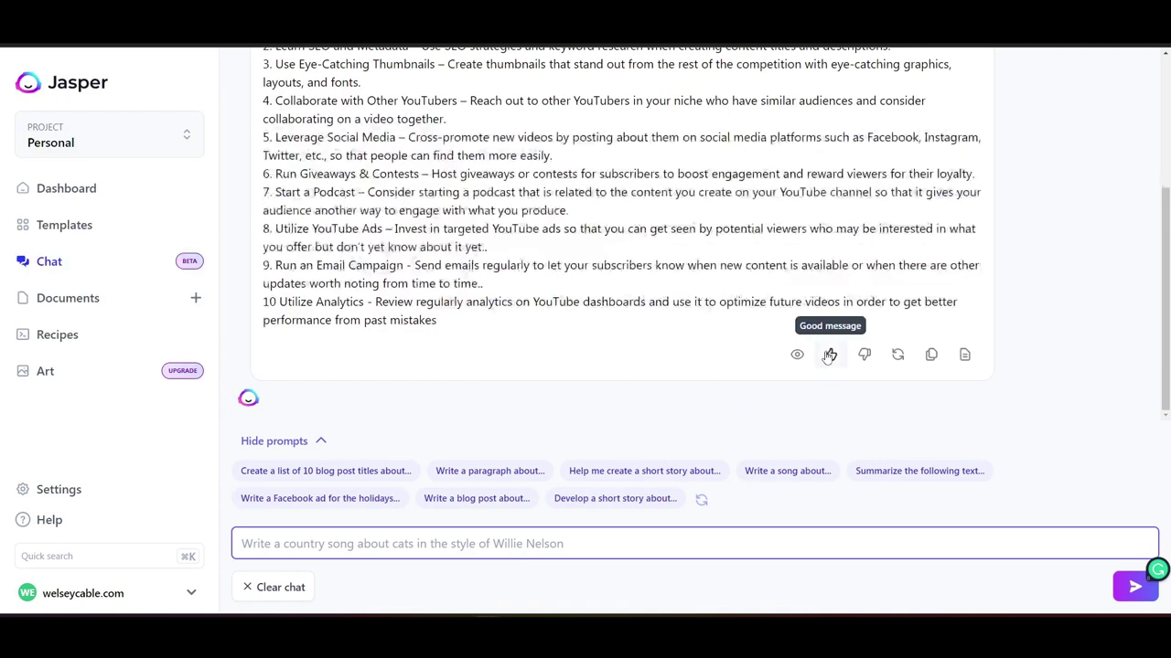
# Step: Give the ten-tip YouTube growth answer a thumbs-up rating
pyautogui.click(829, 354)
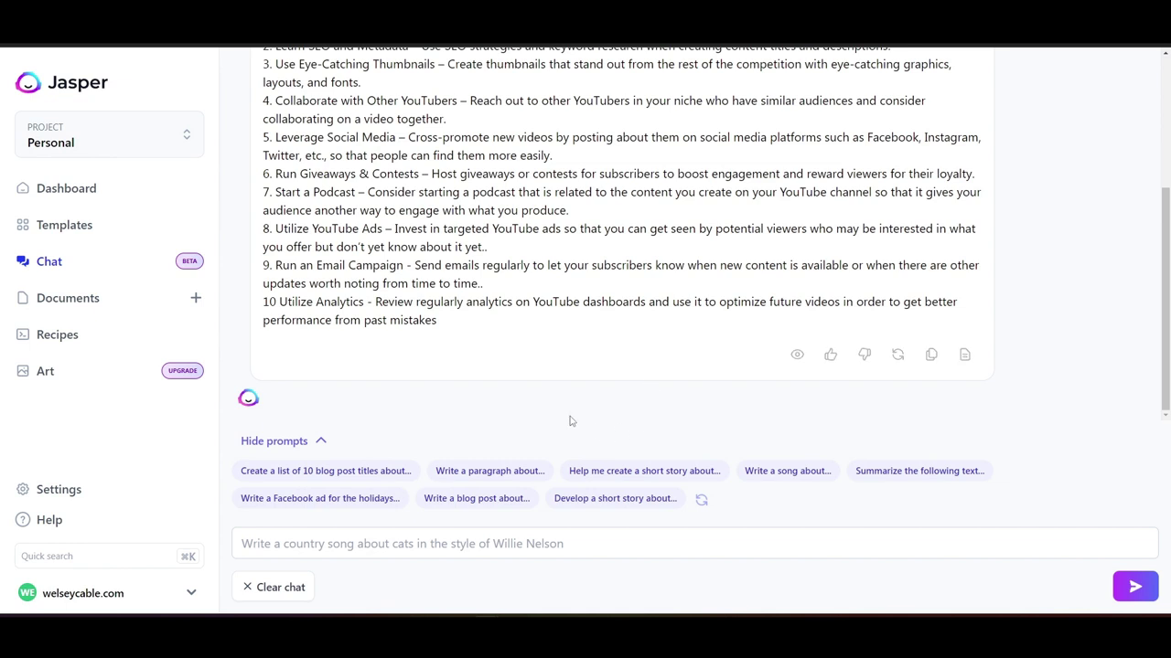
pyautogui.click(256, 549)
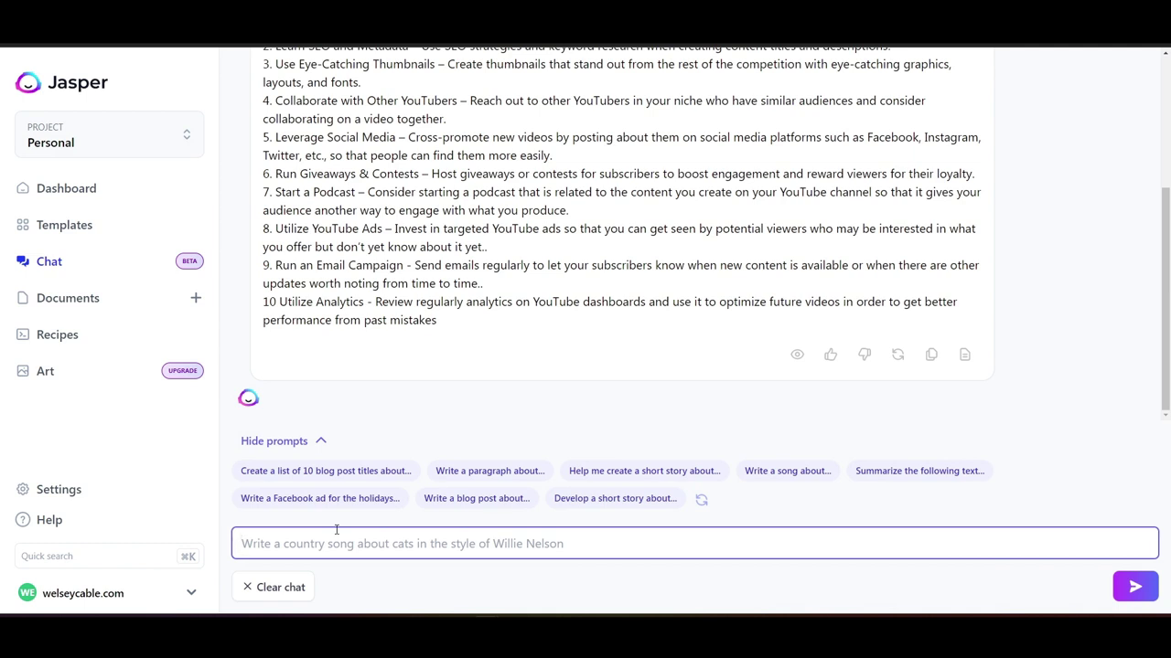
# Step: Send 'Write me a recipe for egg nog' and review the ingredients and four instructions
pyautogui.write('Write ')
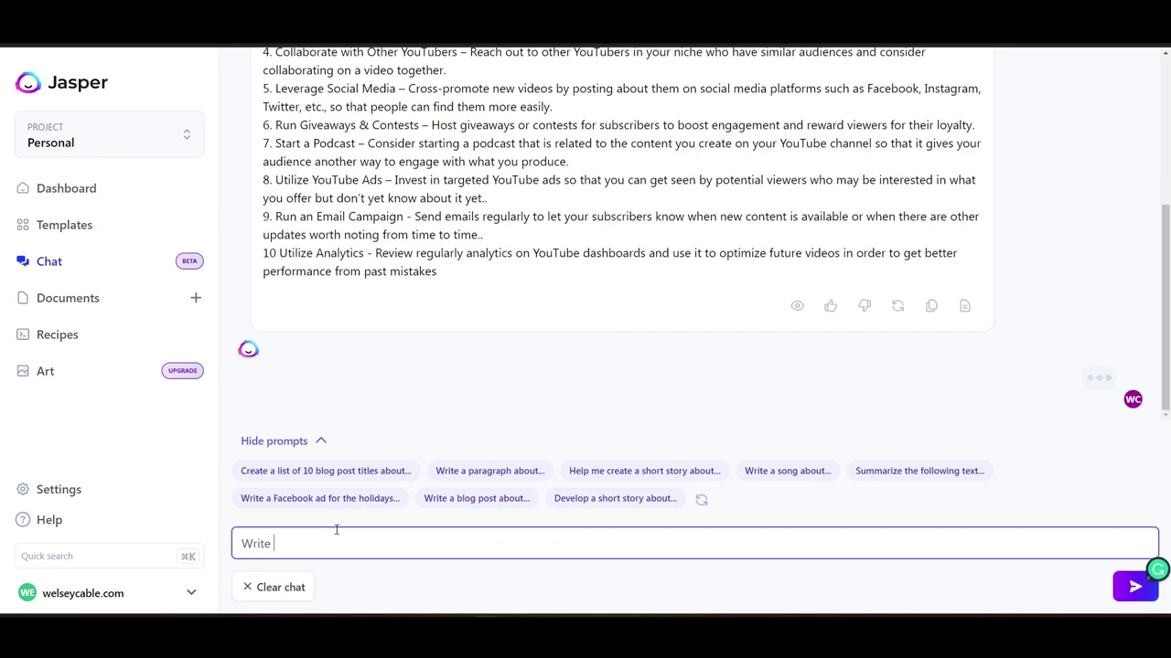
pyautogui.write('me a recipoe')
pyautogui.press('BackSpace')
pyautogui.press('BackSpace')
pyautogui.write('e')
pyautogui.press('BackSpace')
pyautogui.press('BackSpace')
pyautogui.write('e')
pyautogui.press('BackSpace')
pyautogui.write('pe')
pyautogui.write(' for egg ')
pyautogui.write('nog')
pyautogui.press('Return')
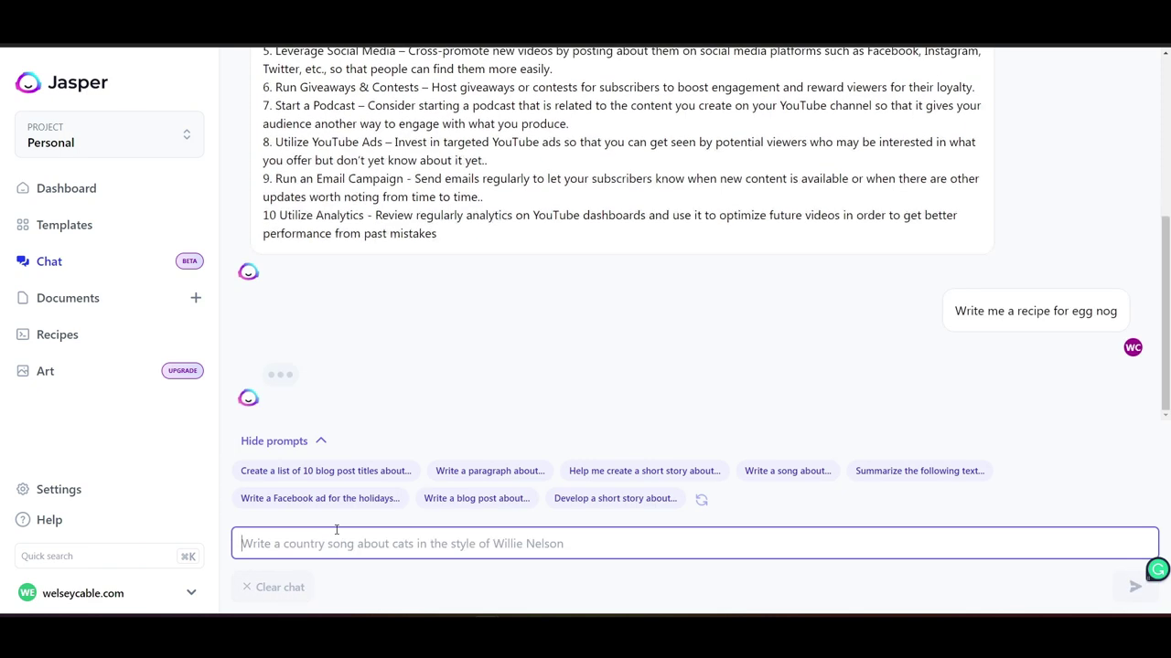
pyautogui.press('Return')
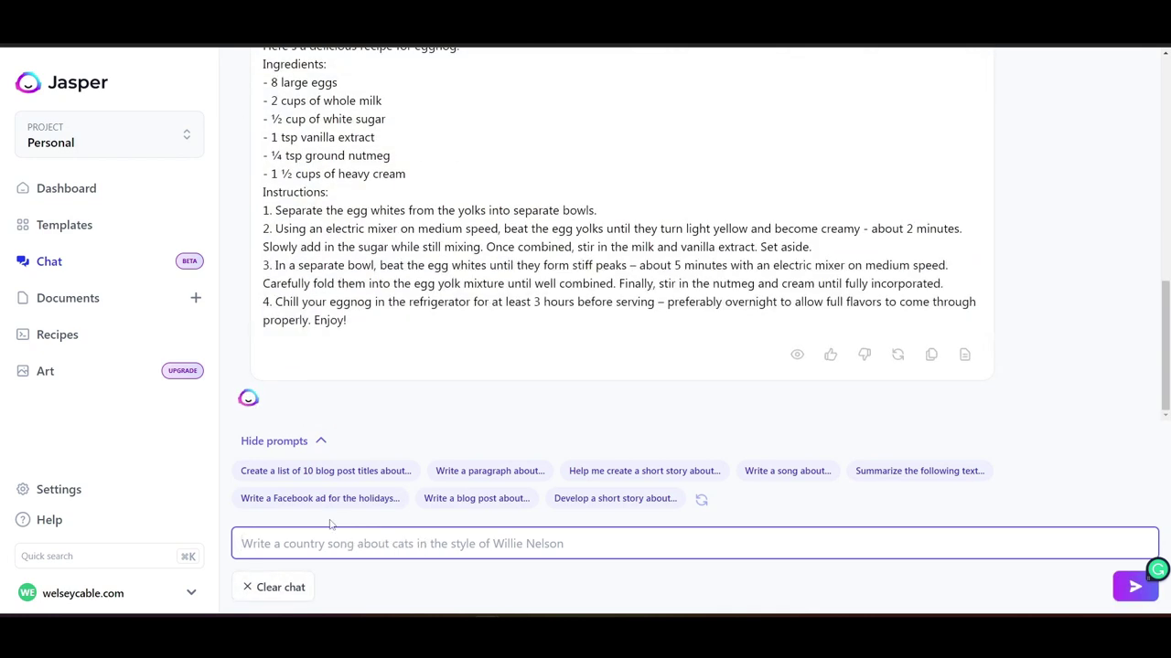
pyautogui.scroll(3, 685, 341)
pyautogui.scroll(-1, 685, 341)
pyautogui.scroll(-1, 685, 342)
pyautogui.scroll(1, 595, 229)
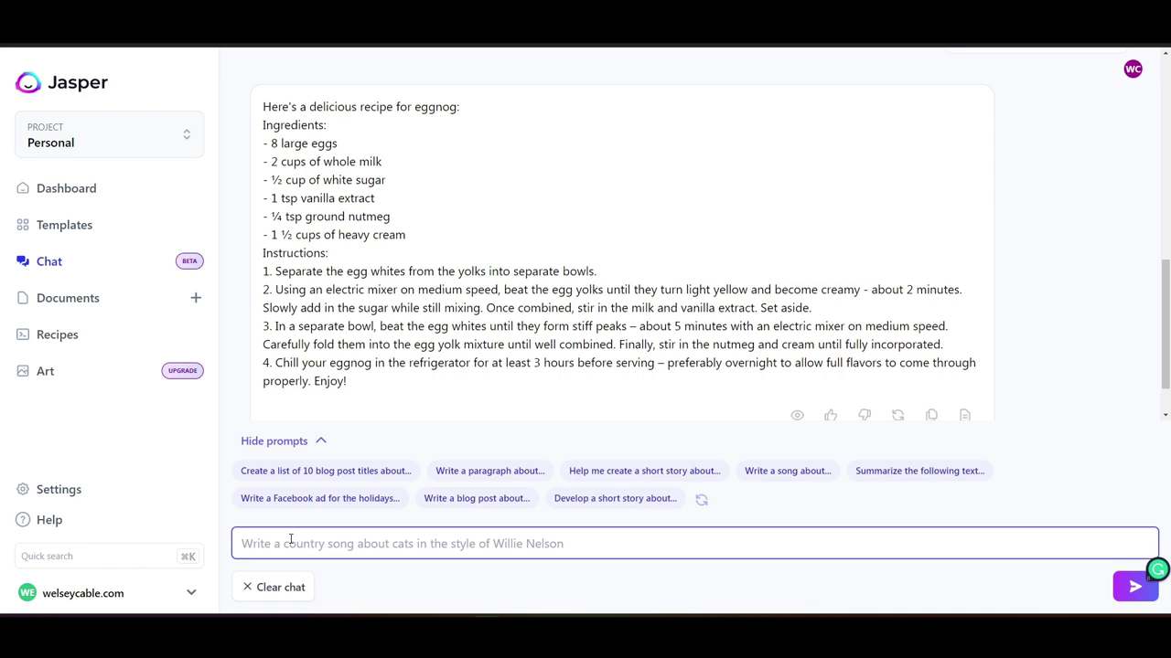
# Step: Send 'Best ways to optimize content for SEO' and get Jasper's six tips
pyautogui.write('Best ways ')
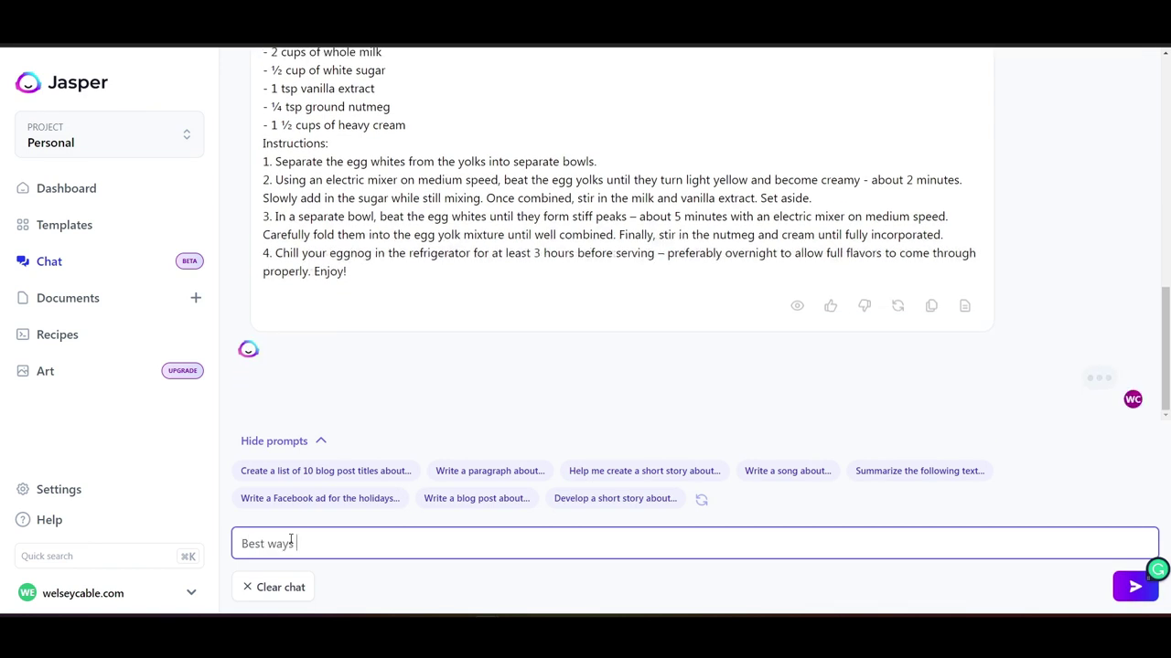
pyautogui.write('to optimiz')
pyautogui.write('e content')
pyautogui.write(' for SEO')
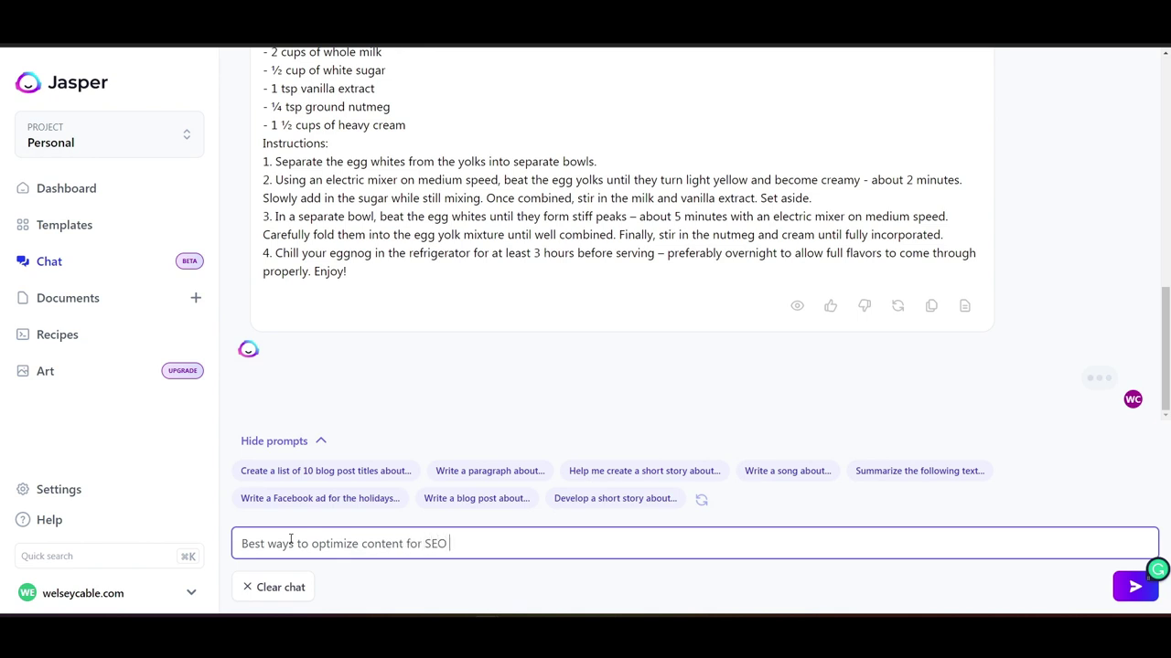
pyautogui.press('Return')
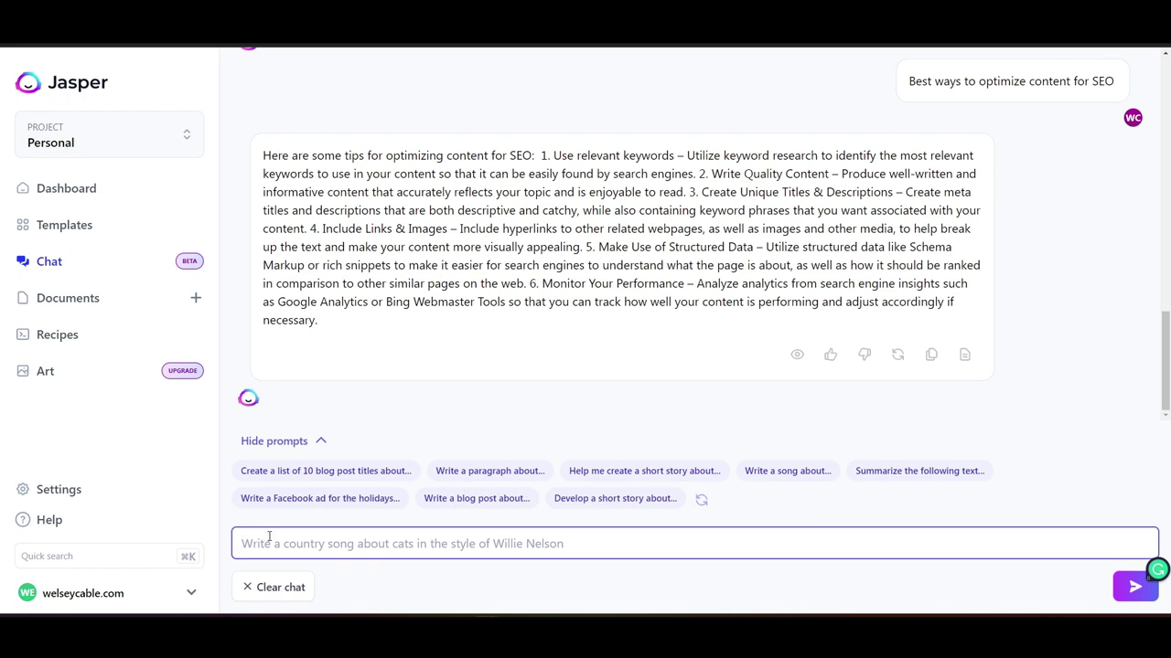
pyautogui.write('write a pa')
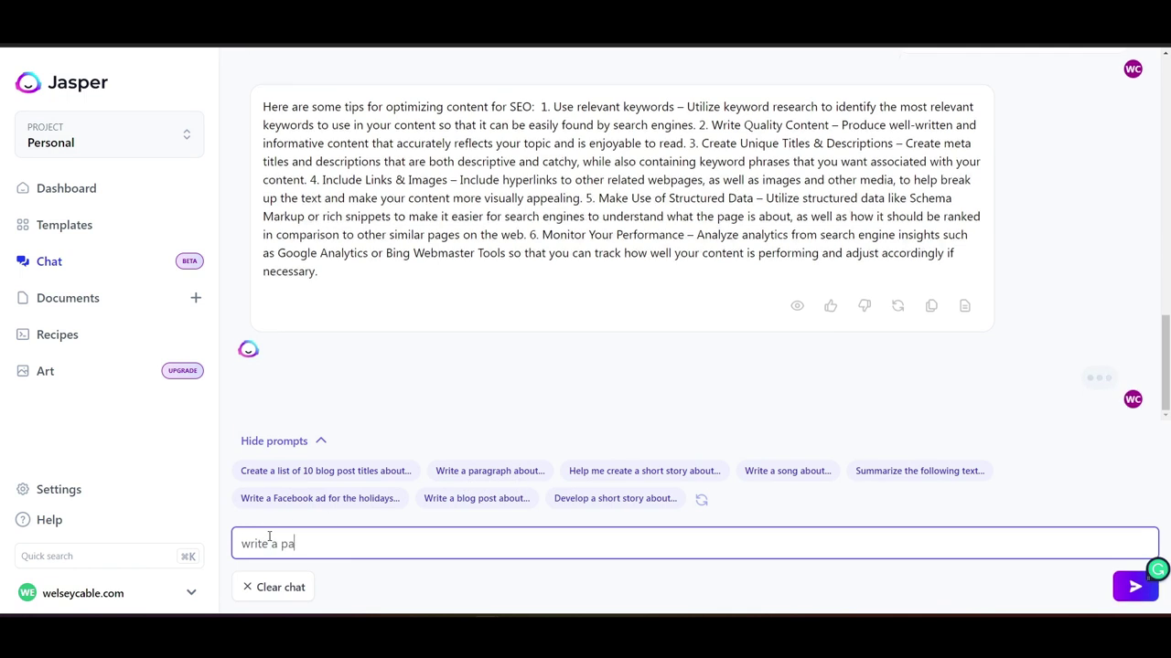
pyautogui.write('ragrph ')
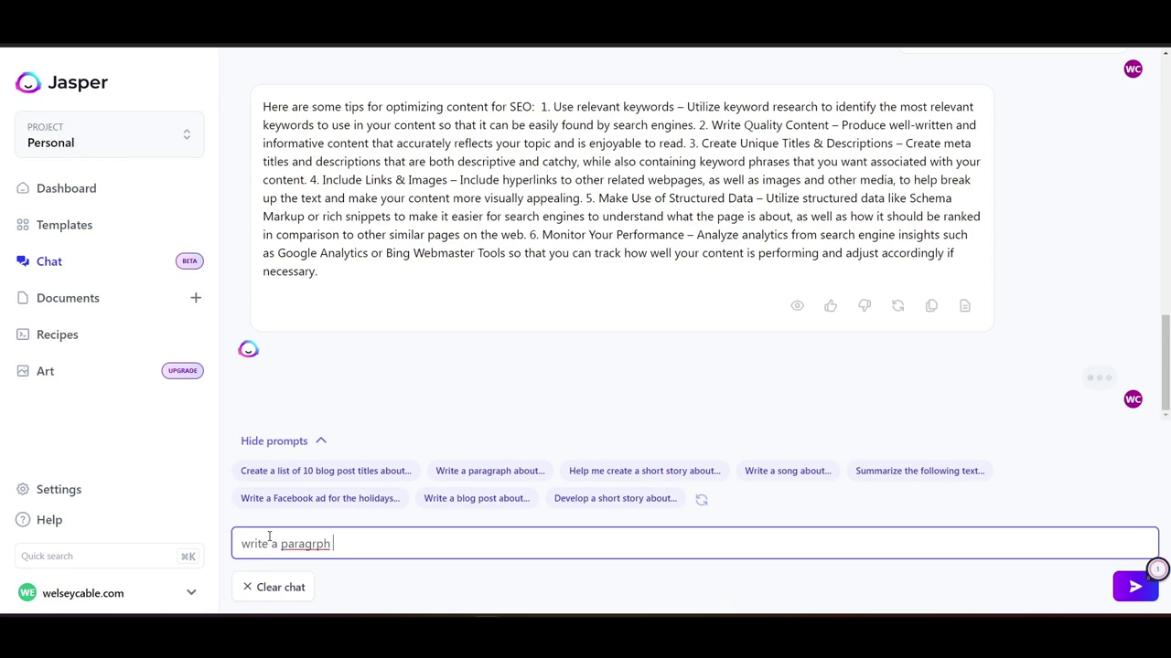
# Step: Correct the typos and send 'write a paragraph about Ai writing tools'
pyautogui.press('BackSpace')
pyautogui.press('BackSpace')
pyautogui.press('BackSpace')
pyautogui.write('a')
pyautogui.write('ph about ')
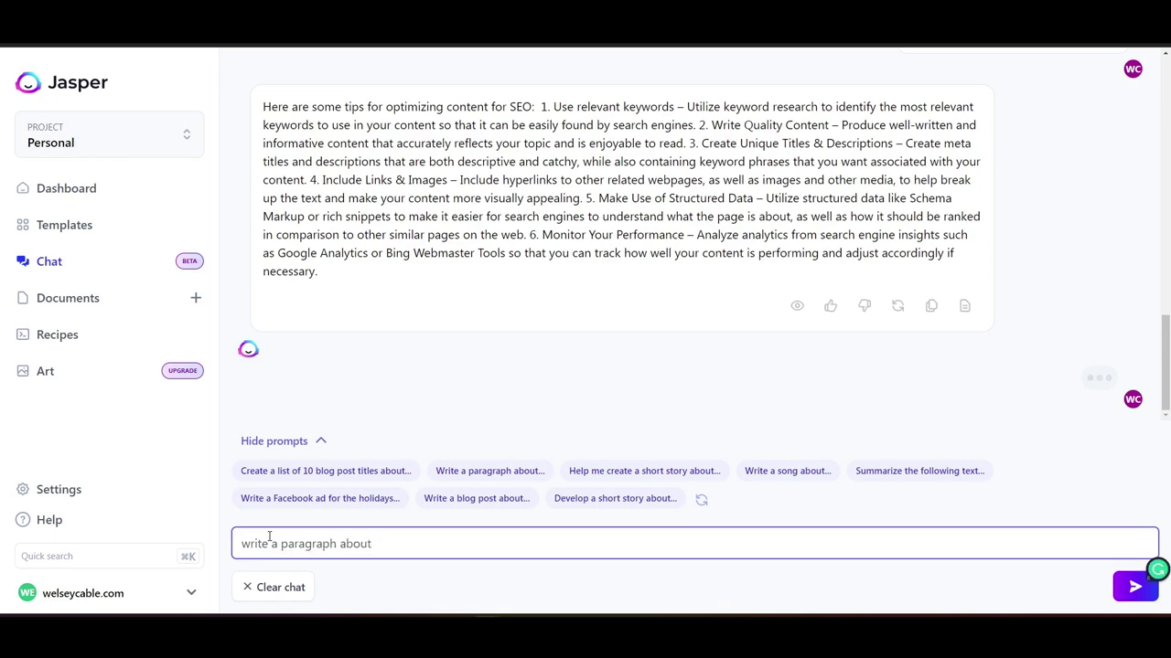
pyautogui.write('AO')
pyautogui.press('BackSpace')
pyautogui.write('I')
pyautogui.press('BackSpace')
pyautogui.press('BackSpace')
pyautogui.write('i wri')
pyautogui.write('ting')
pyautogui.press('BackSpace')
pyautogui.press('BackSpace')
pyautogui.press('BackSpace')
pyautogui.write('ting tools')
pyautogui.press('Return')
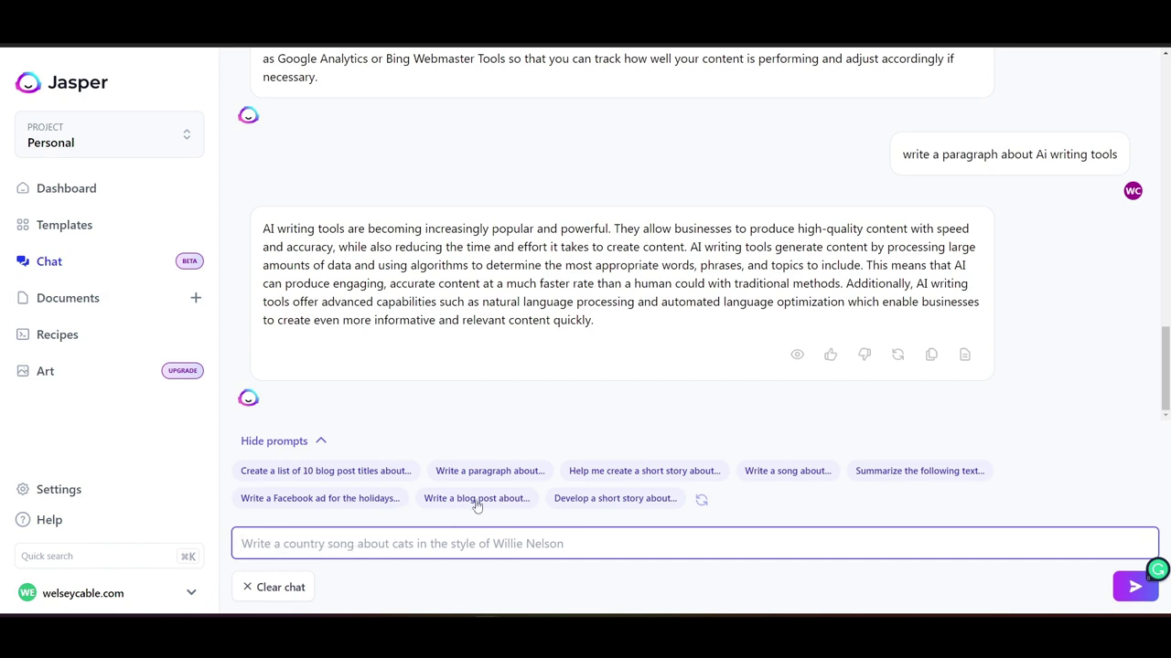
# Step: Send 'Write a blog post about riding an electric scooter to work' to Jasper
pyautogui.write('Wri')
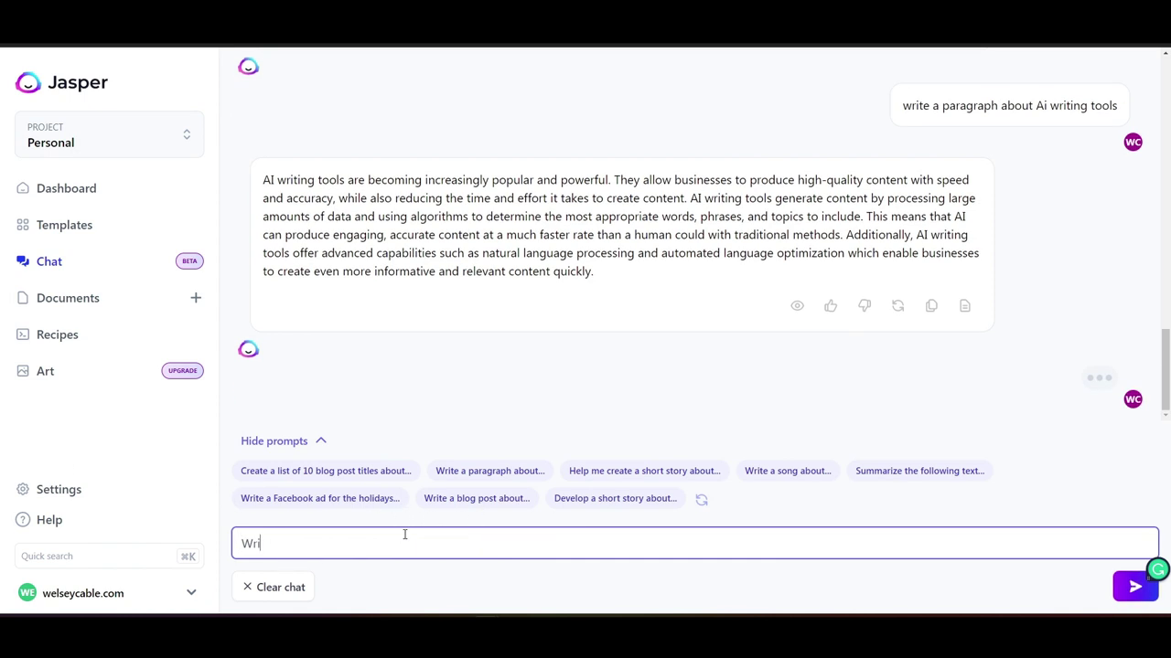
pyautogui.write('te a bl')
pyautogui.write('og post abo')
pyautogui.write('ut')
pyautogui.press('BackSpace')
pyautogui.press('BackSpace')
pyautogui.write('ut')
pyautogui.write(' rid')
pyautogui.write('ing')
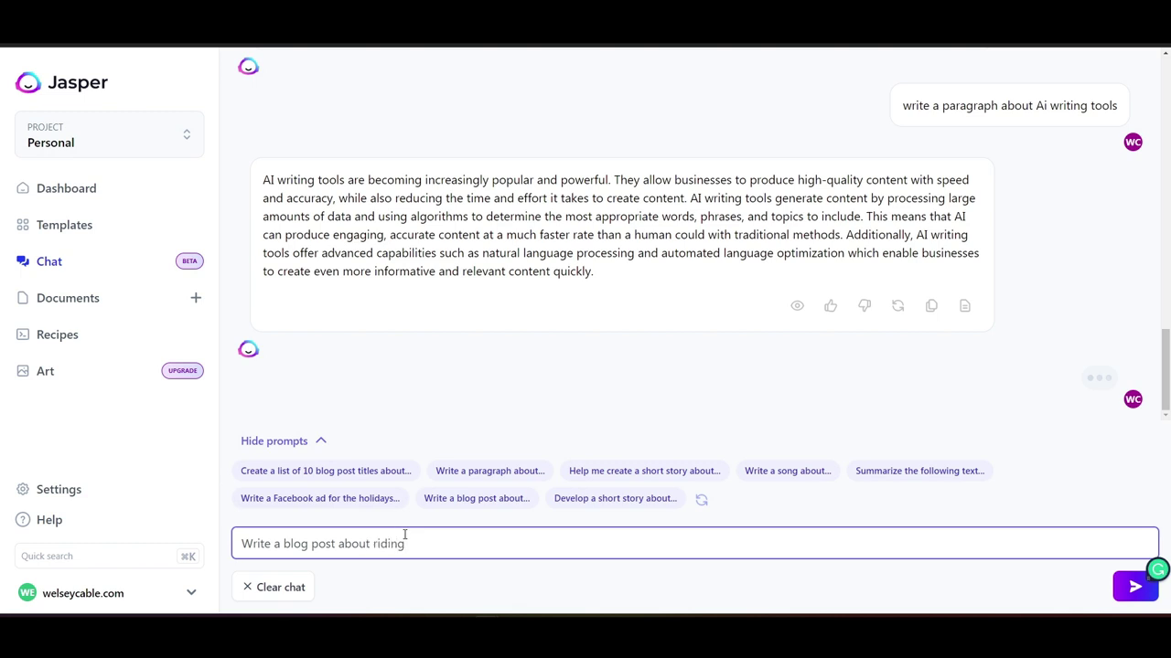
pyautogui.write(' an electric sc')
pyautogui.write('ooter ')
pyautogui.write('for ')
pyautogui.write('co')
pyautogui.press('BackSpace')
pyautogui.press('BackSpace')
pyautogui.press('BackSpace')
pyautogui.press('BackSpace')
pyautogui.press('BackSpace')
pyautogui.press('BackSpace')
pyautogui.write('t')
pyautogui.write('o work')
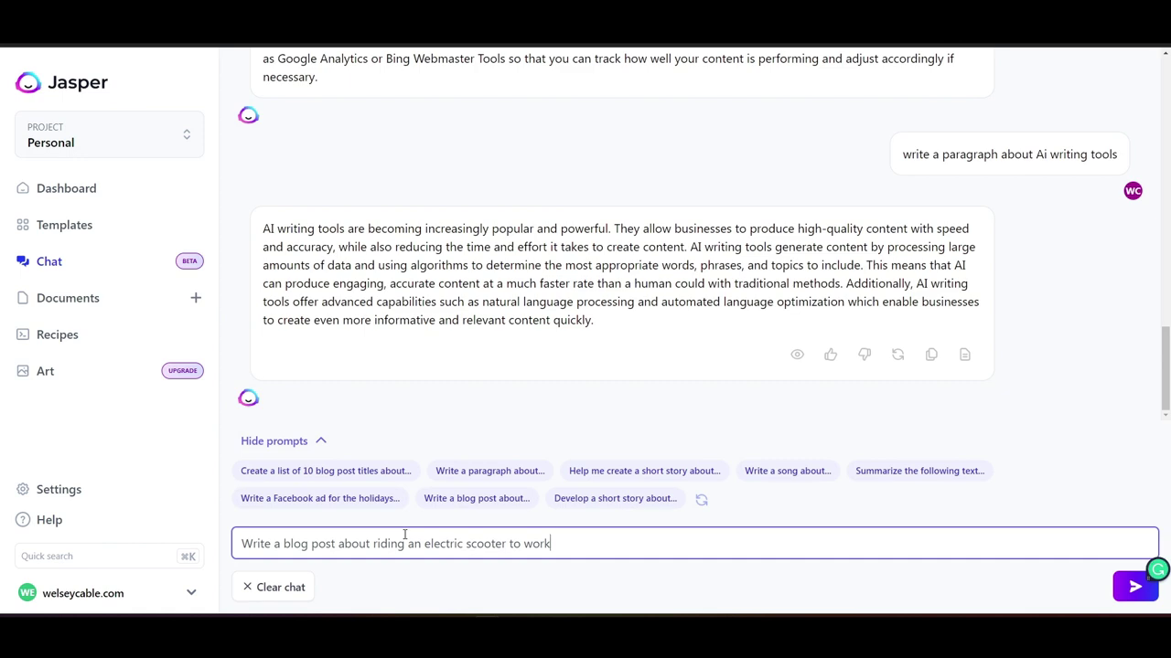
pyautogui.press('Return')
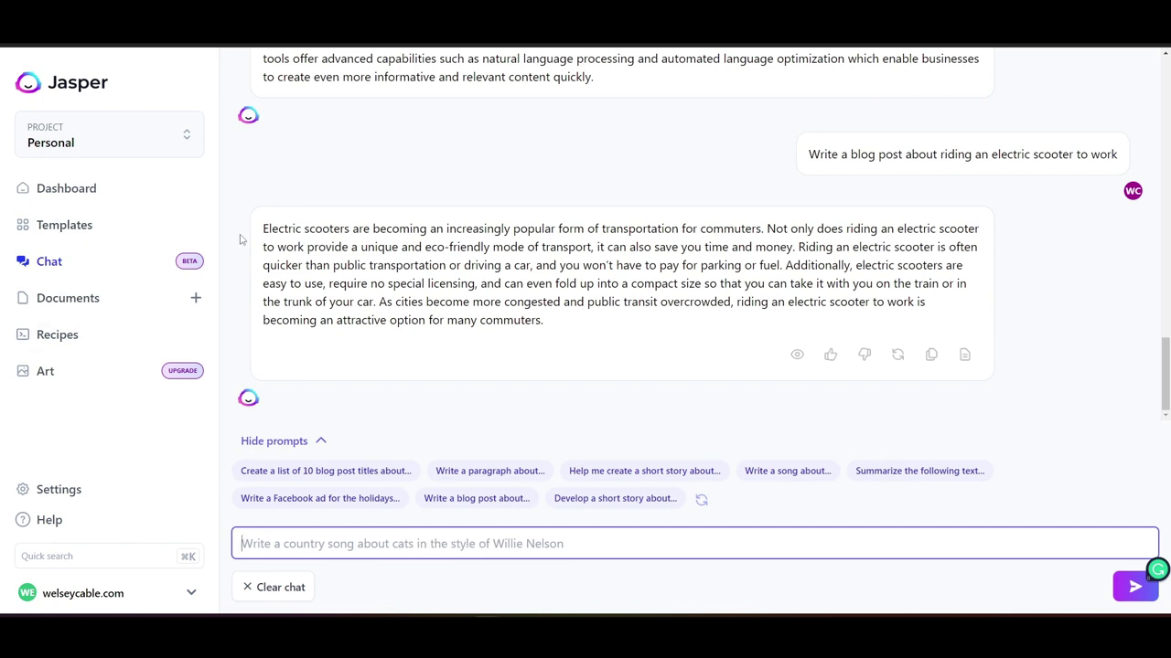
pyautogui.moveTo(622, 274)
pyautogui.moveTo(264, 229); pyautogui.dragTo(660, 343)
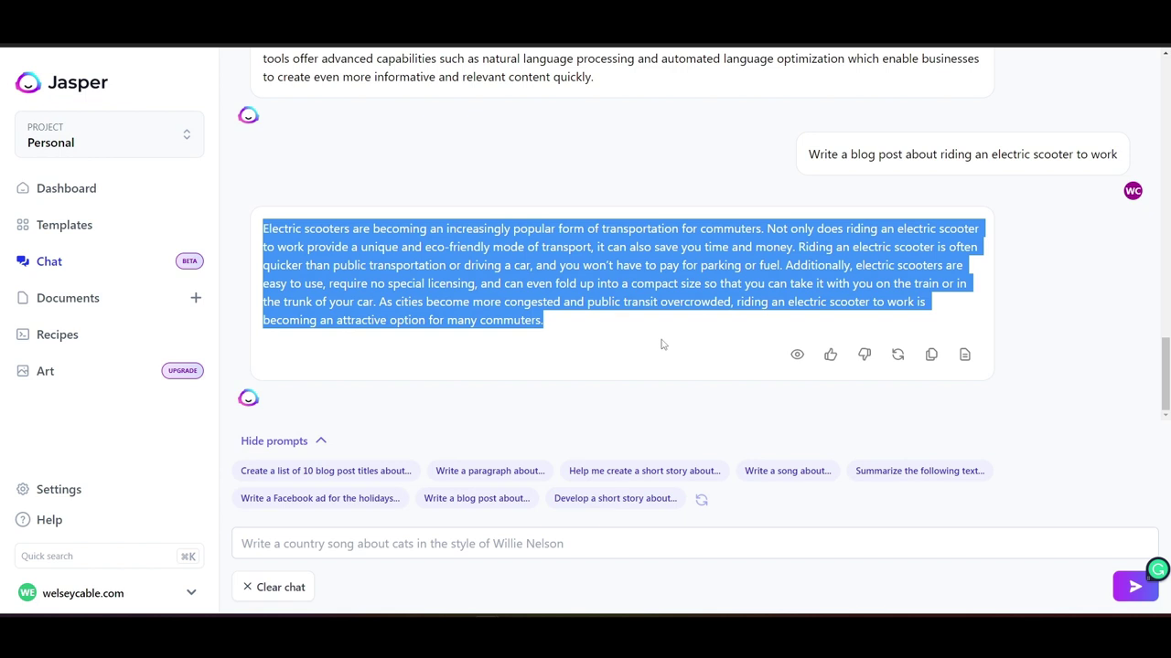
pyautogui.click(576, 353)
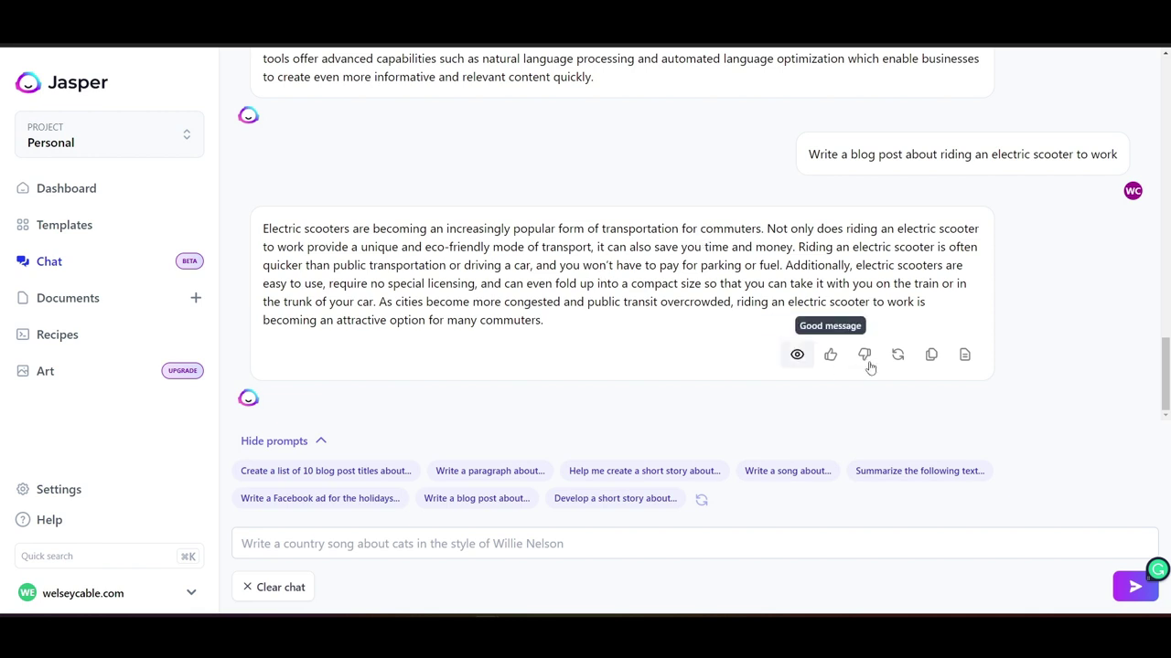
pyautogui.click(930, 357)
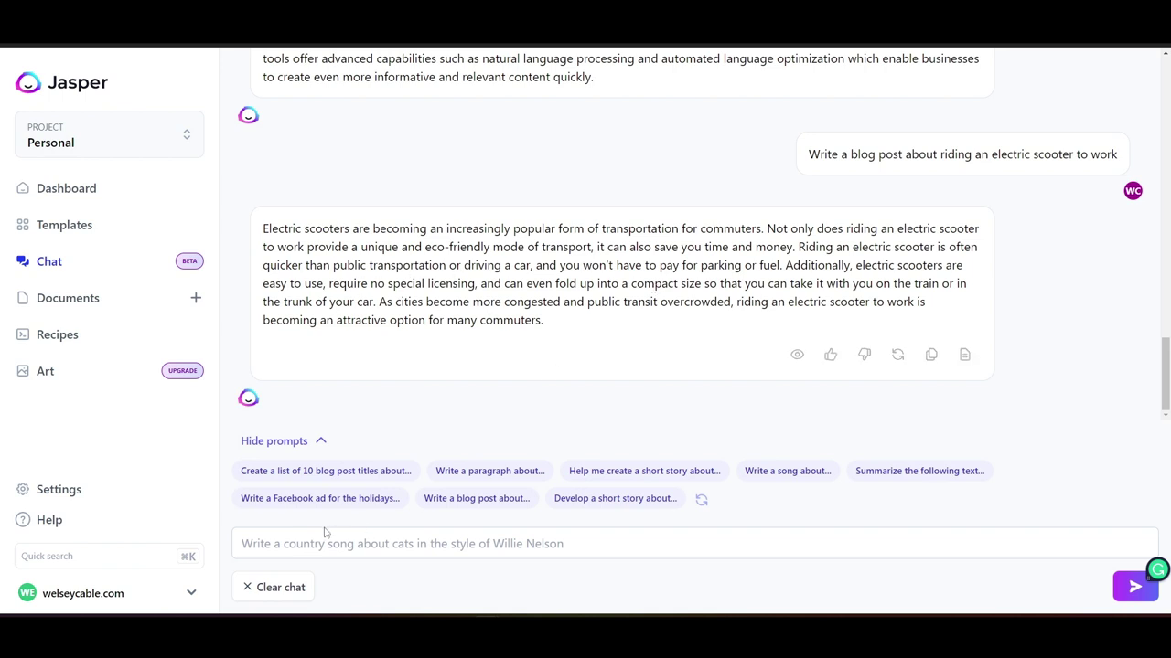
pyautogui.click(295, 541)
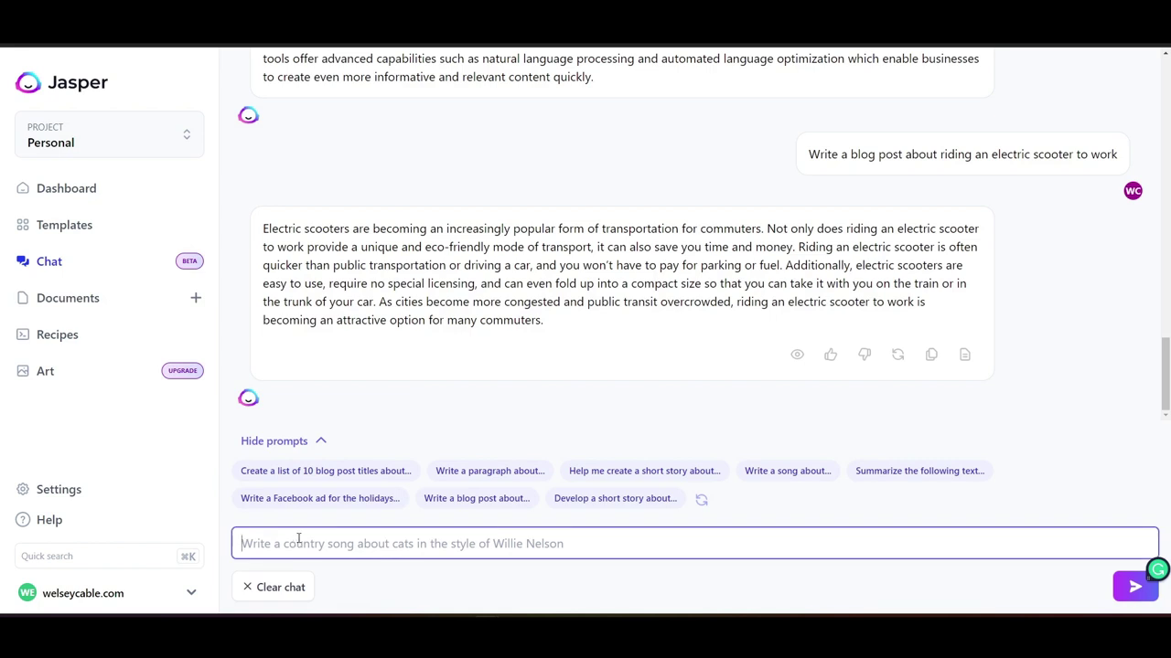
# Step: Send 'Write a rock song about SEO' using the purple send button
pyautogui.write('W')
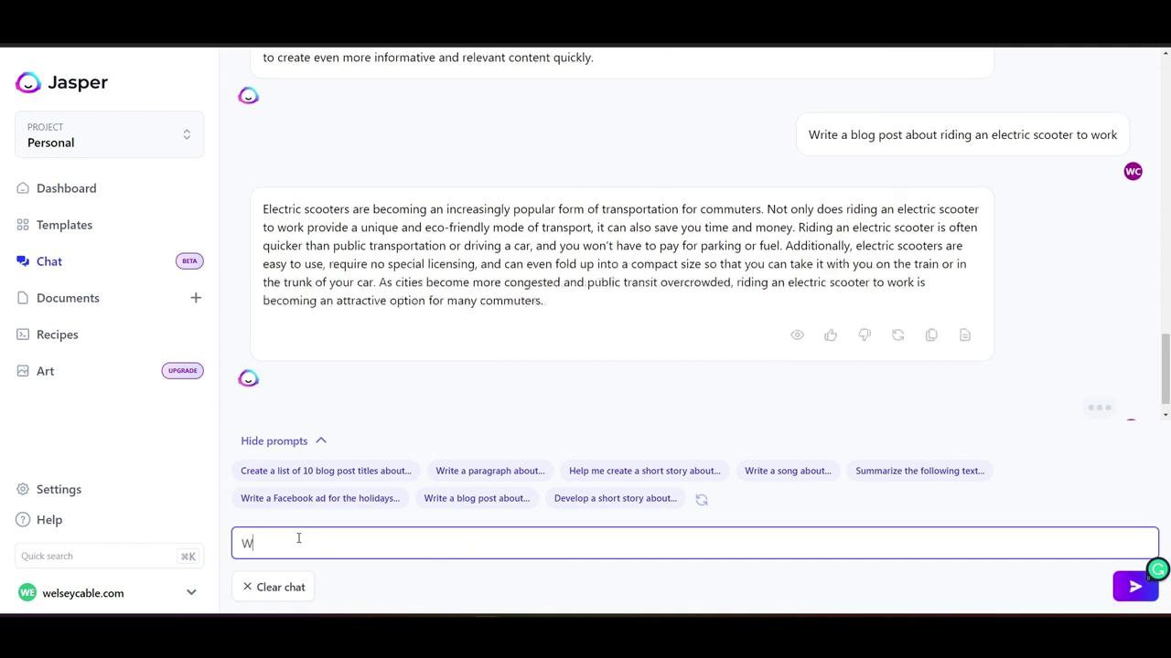
pyautogui.write('rite a so')
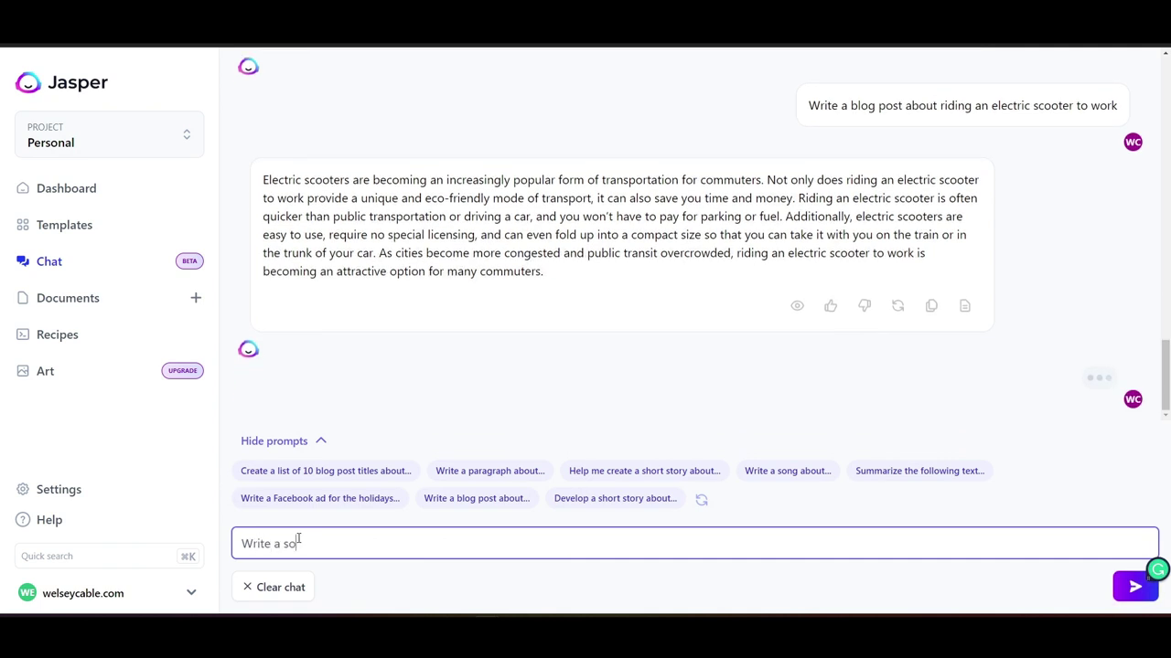
pyautogui.write('ng about')
pyautogui.press('BackSpace')
pyautogui.press('BackSpace')
pyautogui.press('BackSpace')
pyautogui.press('BackSpace')
pyautogui.press('BackSpace')
pyautogui.press('BackSpace')
pyautogui.press('BackSpace')
pyautogui.press('BackSpace')
pyautogui.press('BackSpace')
pyautogui.press('BackSpace')
pyautogui.write('rock so')
pyautogui.write('ng about ')
pyautogui.write('SE')
pyautogui.write('O')
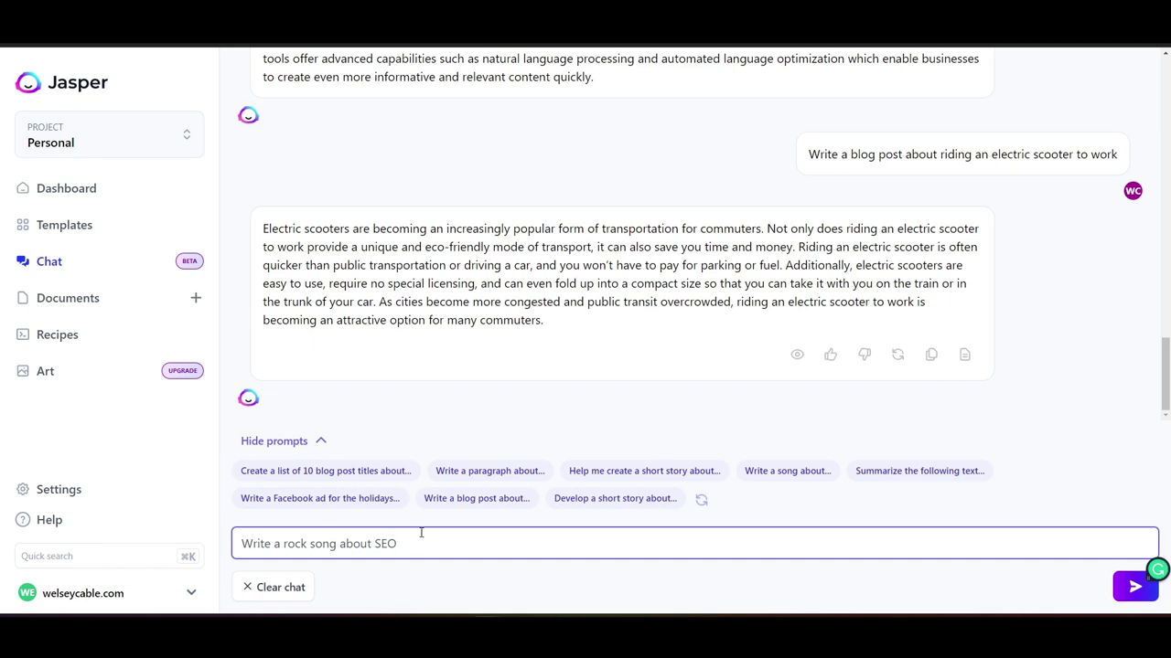
pyautogui.click(1134, 587)
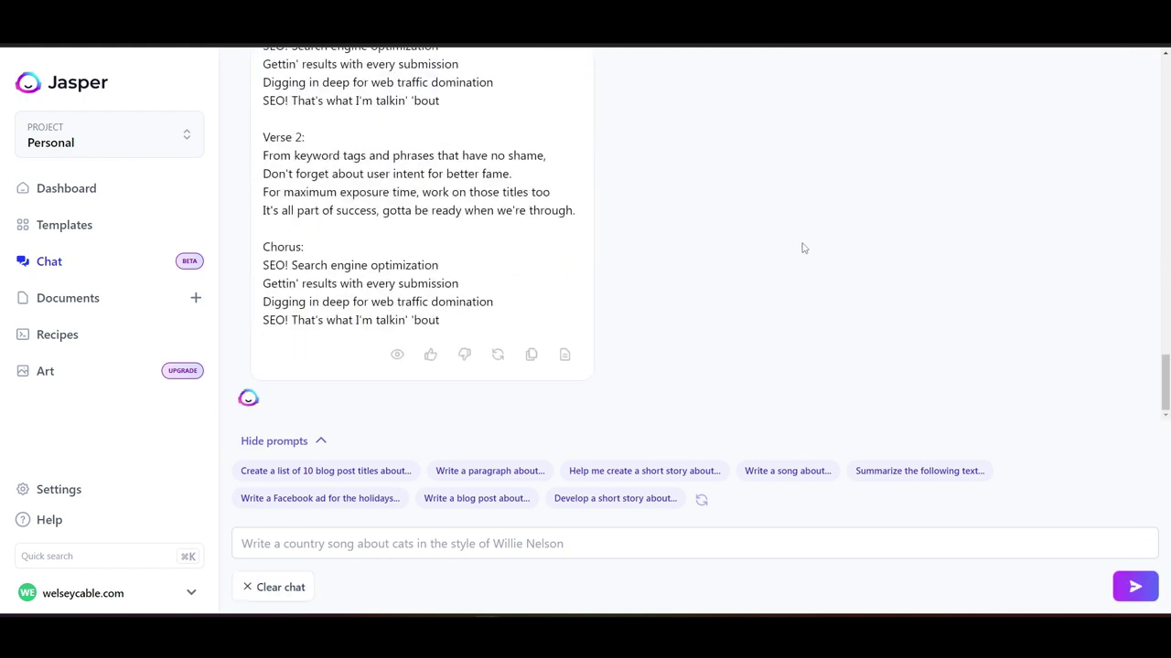
# Step: Scroll to the top of the conversation, where the Jasper Chat header and first question appear
pyautogui.scroll(2, 823, 233)
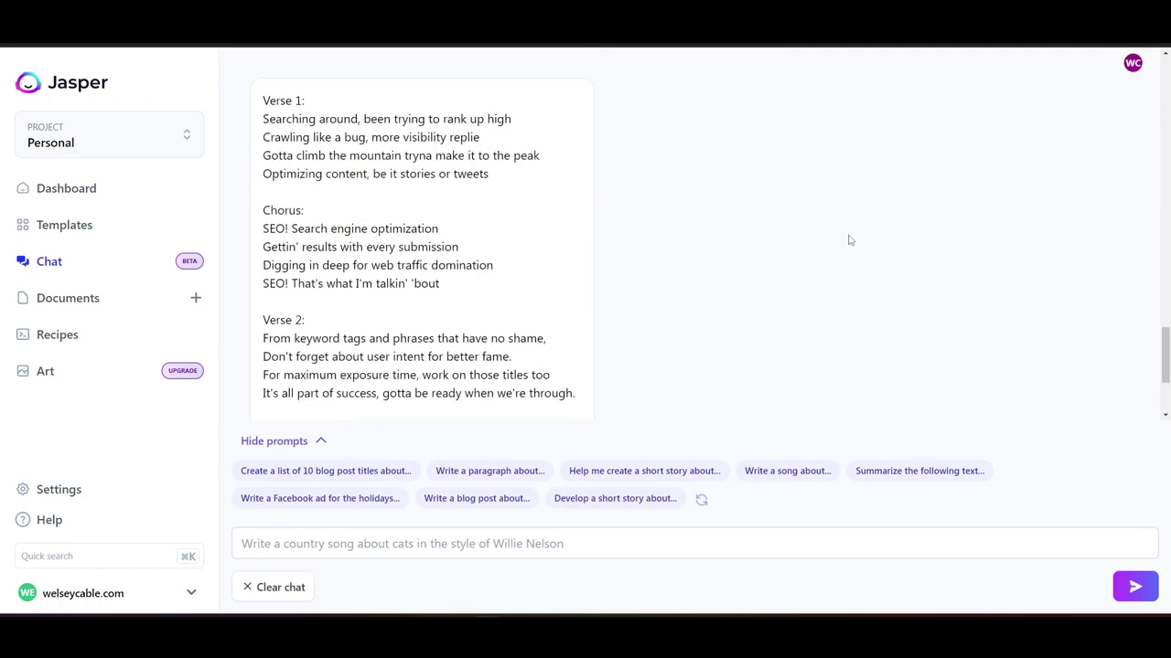
pyautogui.scroll(-1, 853, 245)
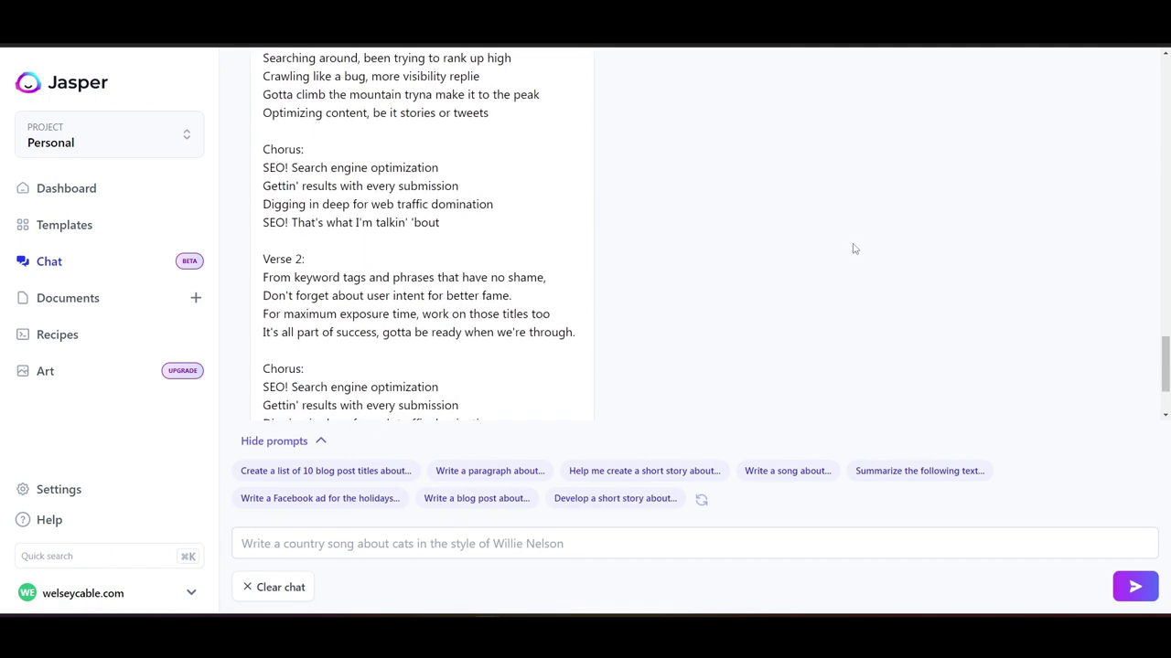
pyautogui.scroll(-1, 854, 253)
pyautogui.scroll(1, 851, 253)
pyautogui.scroll(1, 850, 254)
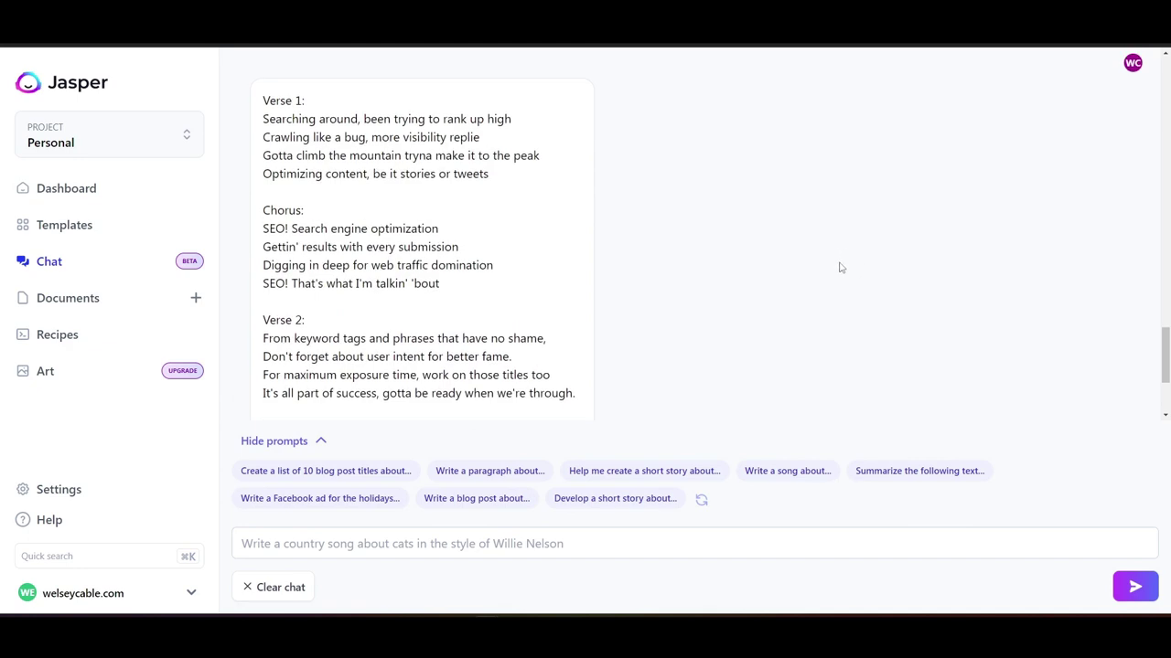
pyautogui.scroll(-1, 837, 271)
pyautogui.scroll(5, 838, 271)
pyautogui.scroll(3, 837, 272)
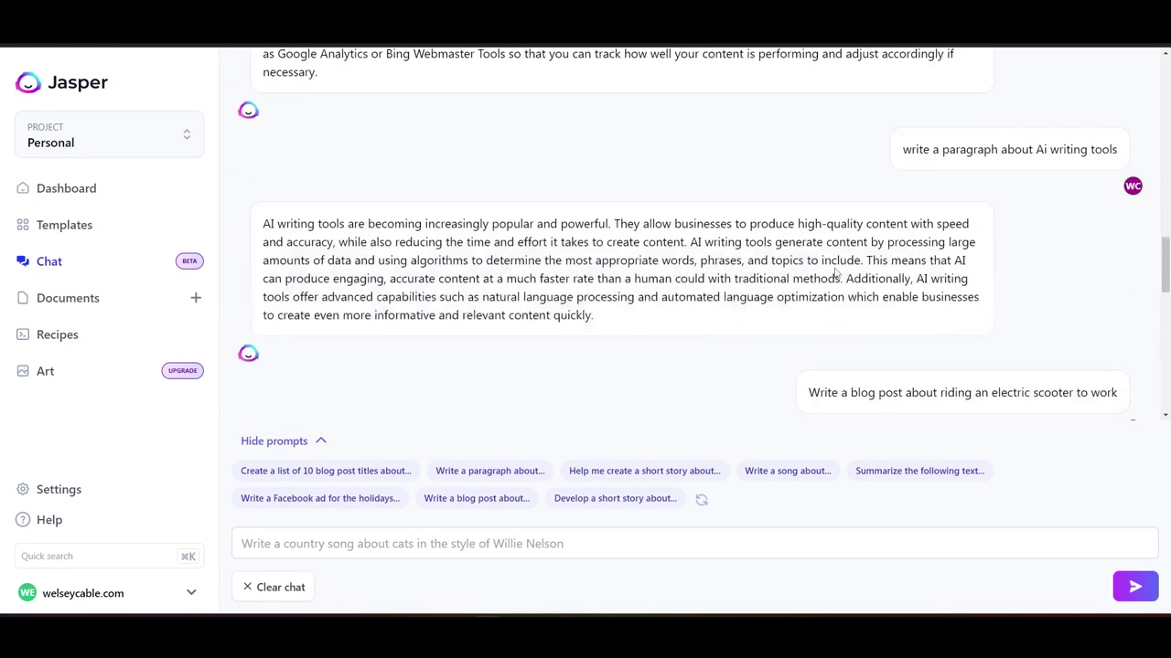
pyautogui.scroll(1, 835, 272)
pyautogui.scroll(5, 834, 272)
pyautogui.scroll(5, 828, 271)
pyautogui.scroll(5, 826, 270)
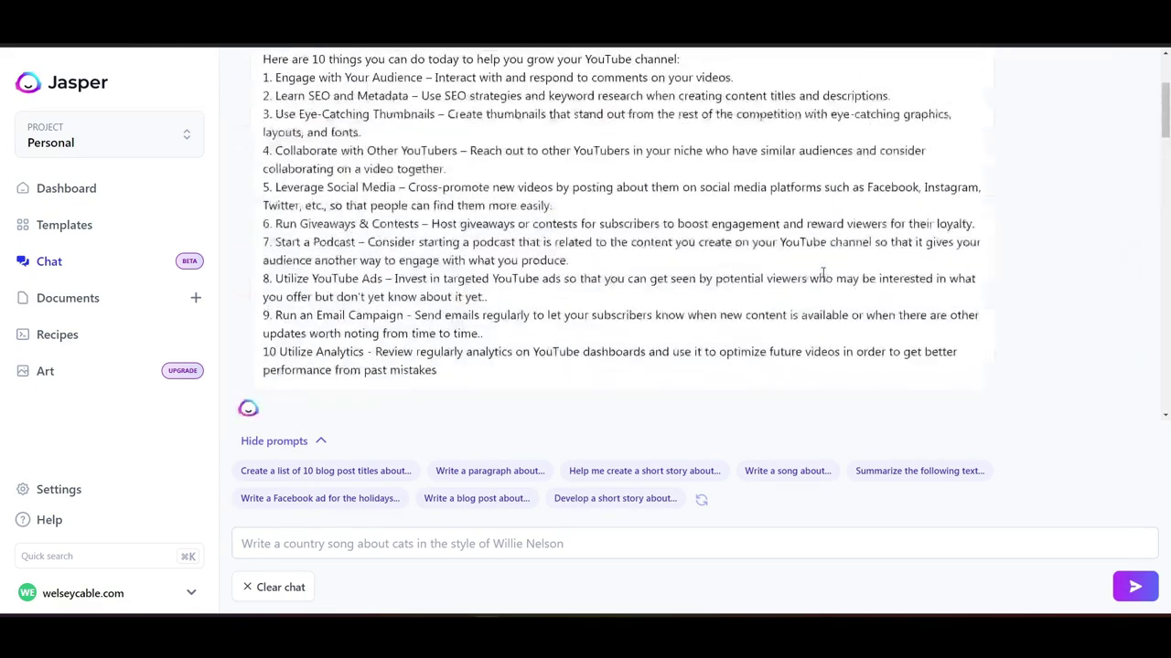
pyautogui.scroll(3, 823, 272)
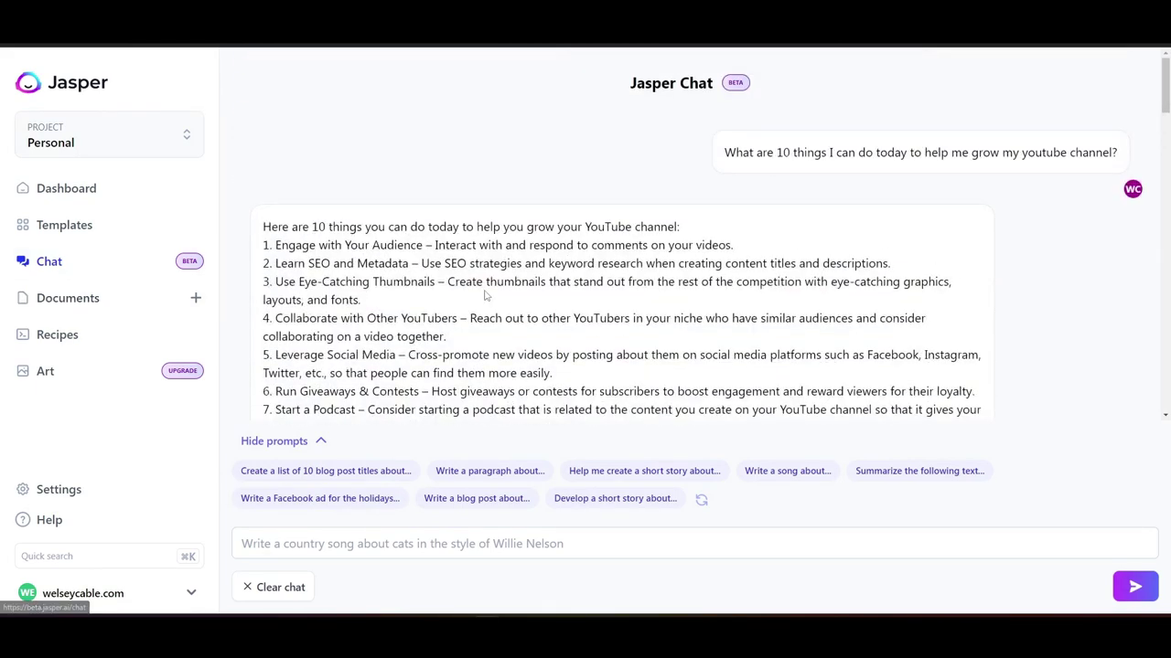